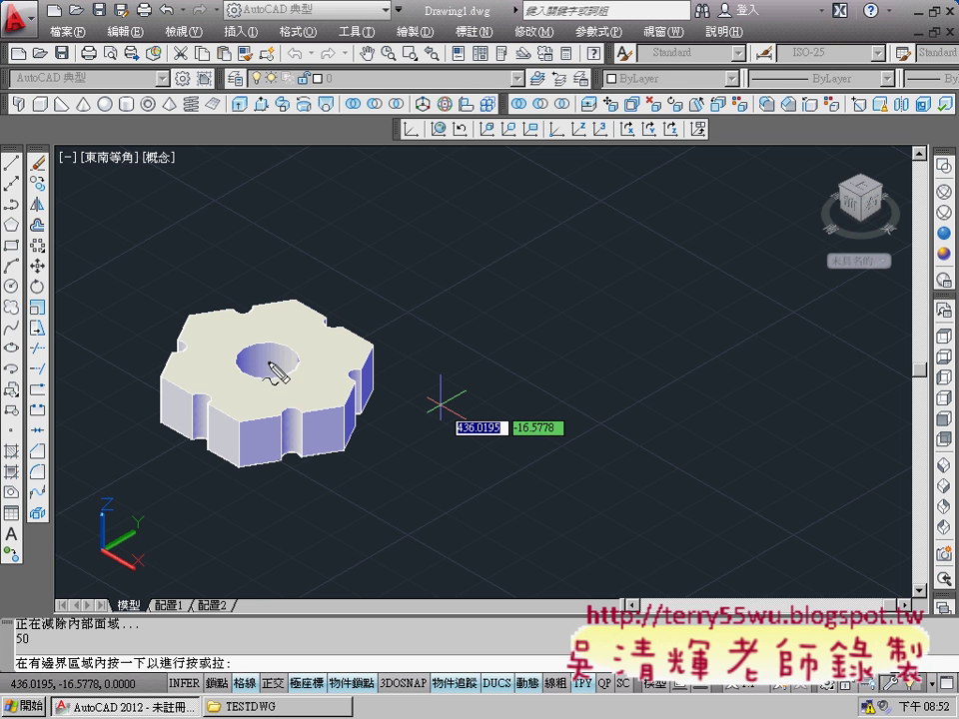
- Mark up the plate in red: circle the hole, write 100 overall and 30 thickness, circle a notch
mouse_move(279, 342)
mouse_down()
mouse_move(297, 369)
mouse_move(327, 354)
mouse_up()
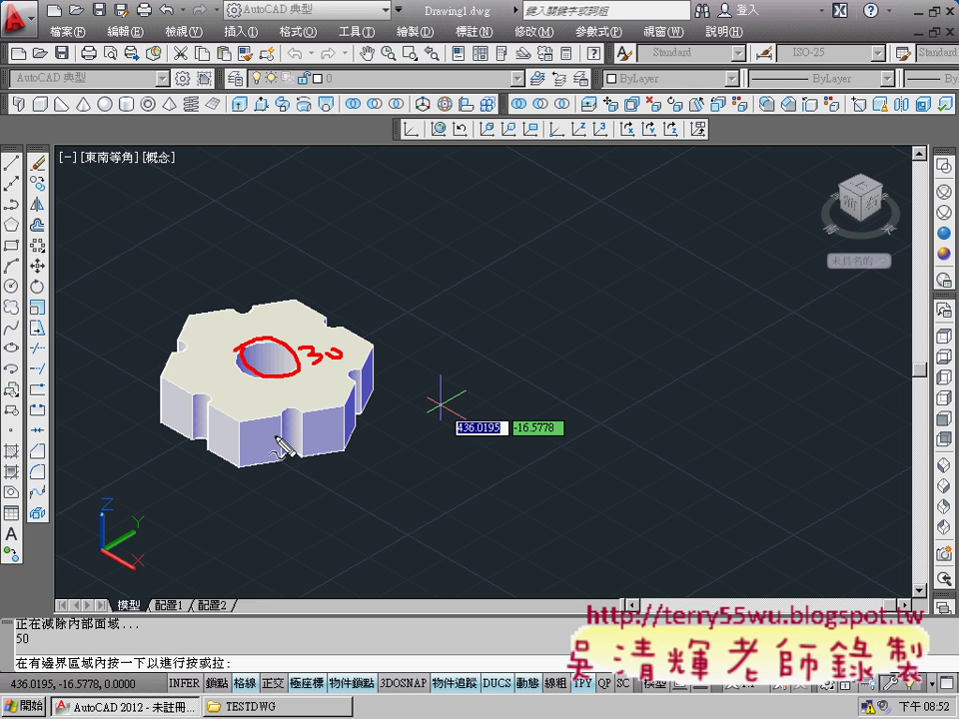
mouse_move(240, 462)
mouse_down()
mouse_move(176, 450)
mouse_move(203, 303)
mouse_move(311, 347)
mouse_move(358, 452)
mouse_move(274, 479)
mouse_up()
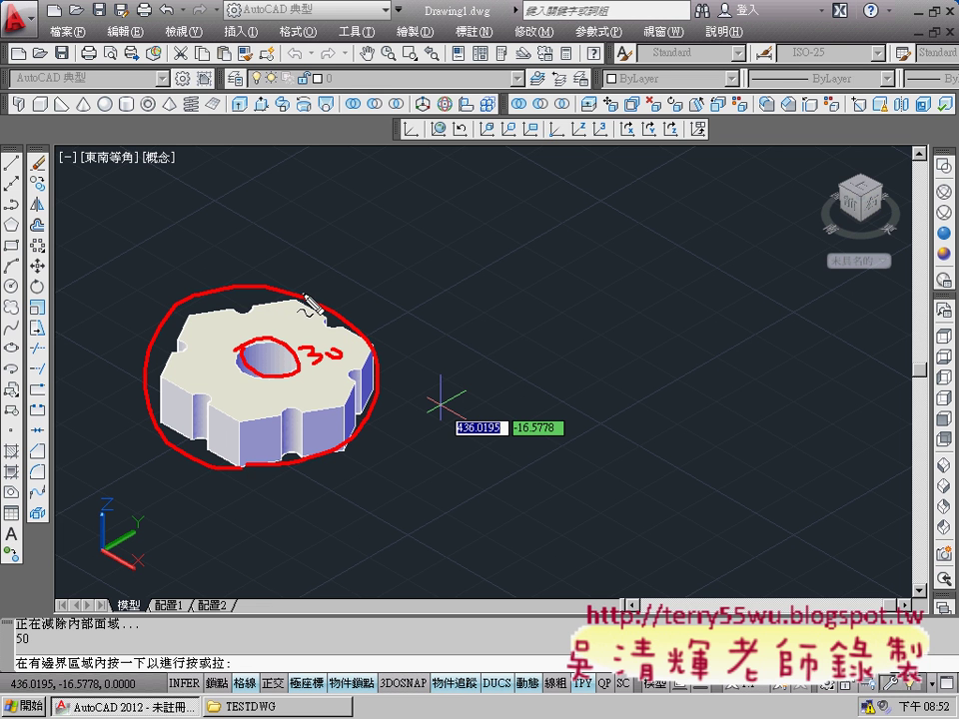
mouse_move(368, 295)
mouse_down()
mouse_move(374, 313)
mouse_move(412, 316)
mouse_up()
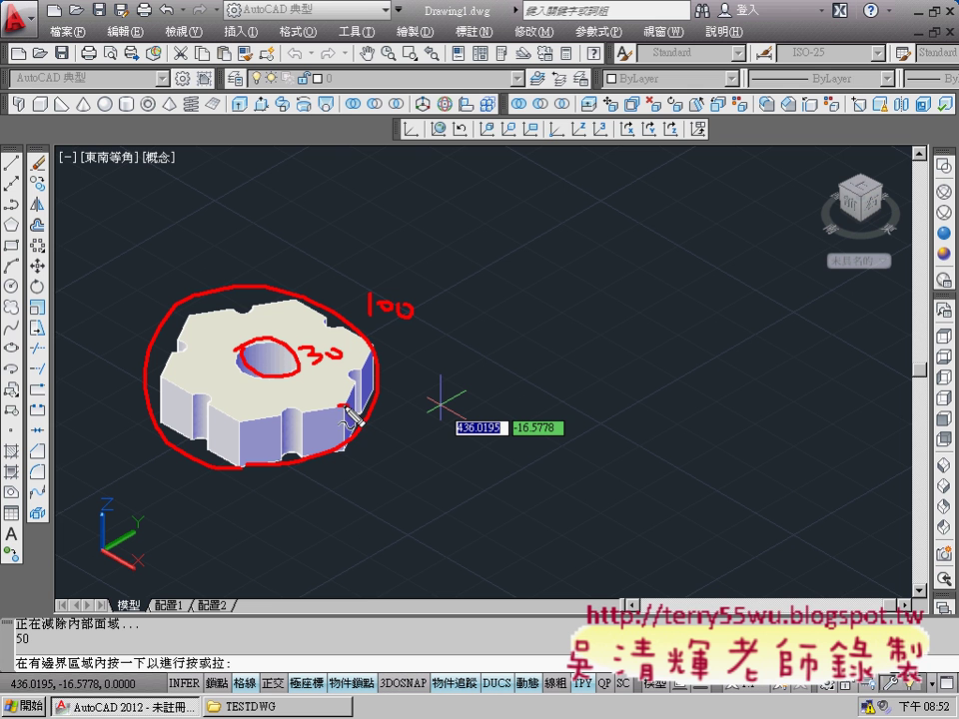
drag(340, 406, 353, 451)
mouse_move(362, 420)
mouse_down()
mouse_move(362, 444)
mouse_move(396, 424)
mouse_up()
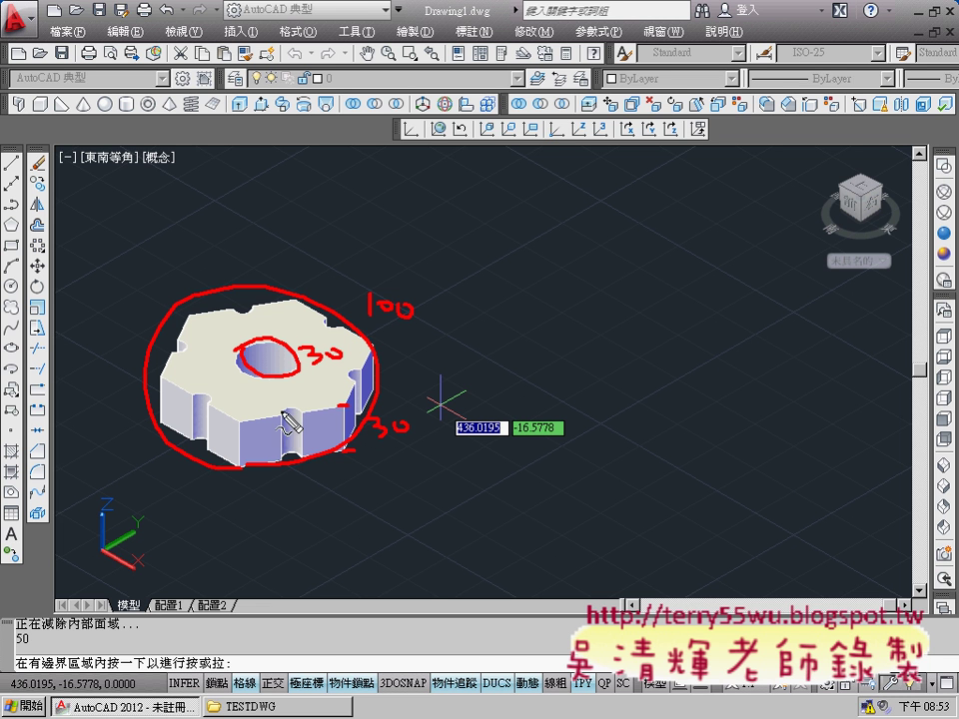
mouse_move(291, 410)
mouse_down()
mouse_move(296, 453)
mouse_move(306, 440)
mouse_up()
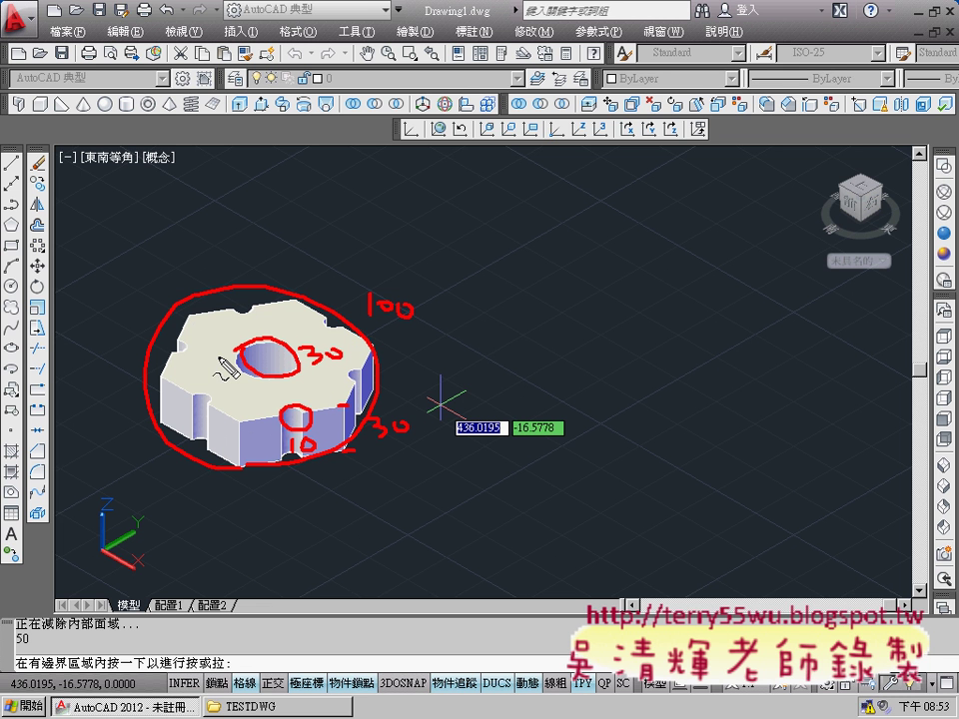
- Circle the left, upper-left, top, top-right and right edge notches with the red pen
drag(291, 433, 291, 452)
drag(205, 388, 207, 389)
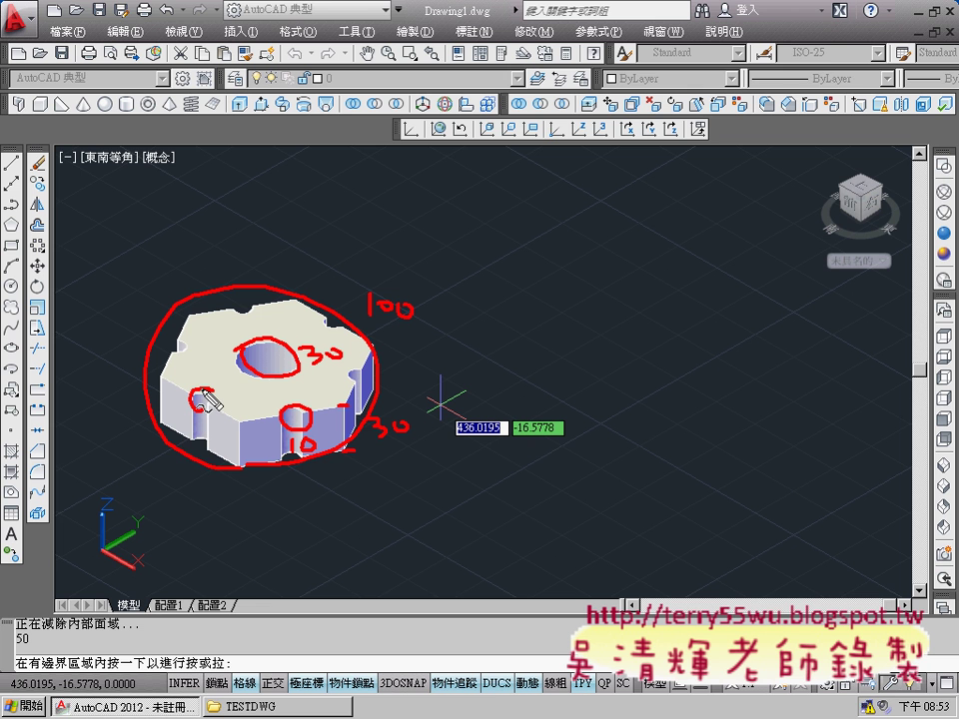
drag(174, 345, 182, 342)
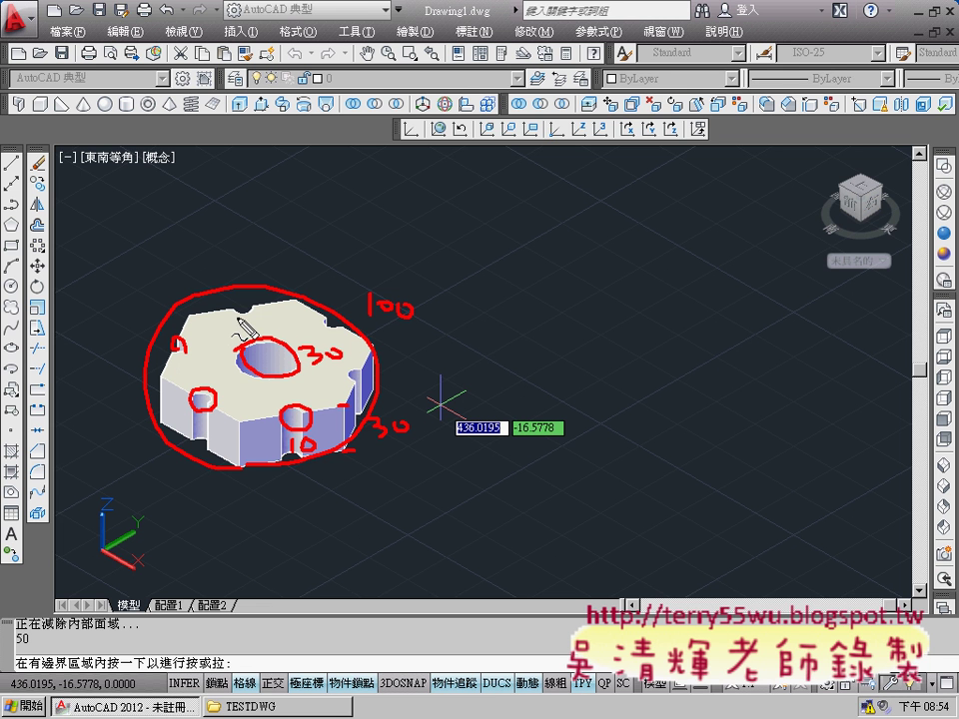
drag(238, 306, 248, 318)
drag(333, 316, 335, 318)
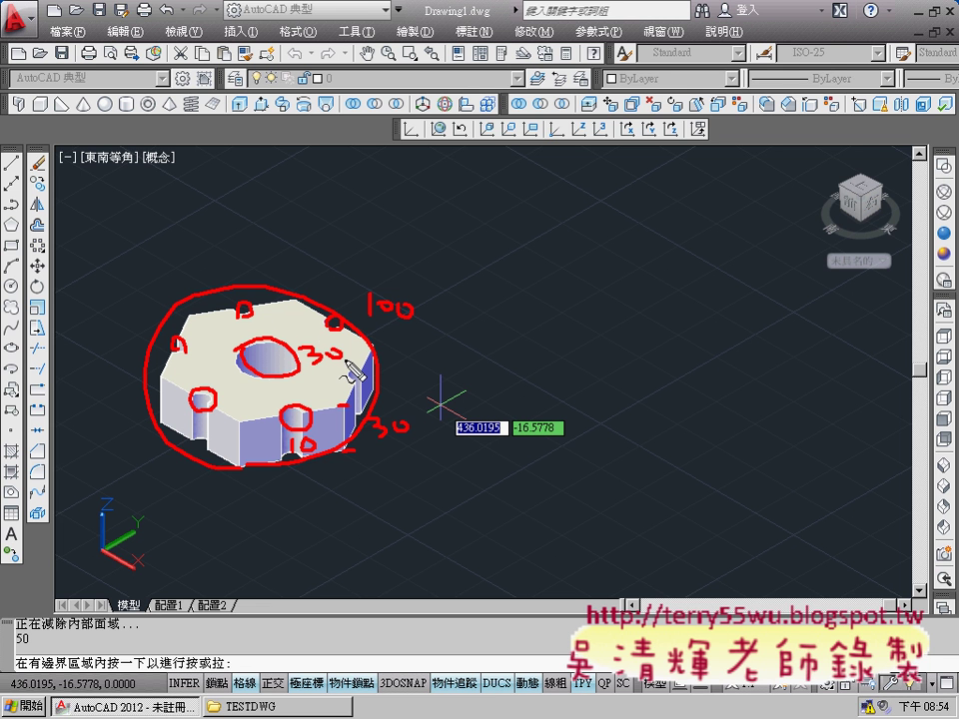
drag(352, 373, 353, 374)
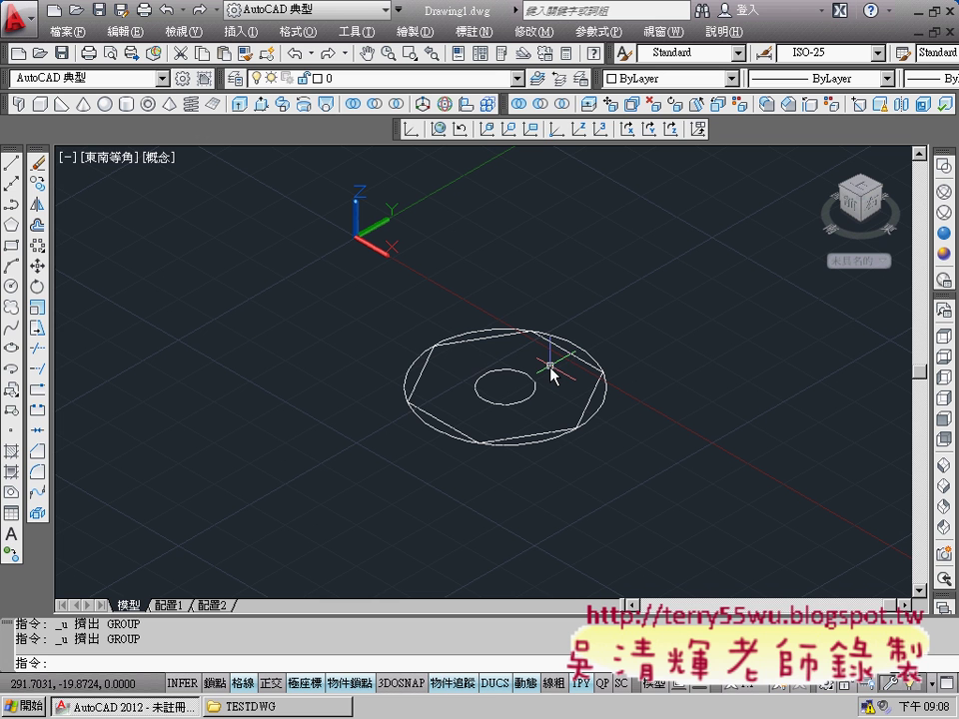
- Redo the Extrude, notch Cylinder, Polar Array and both Subtract operations with Ctrl+Y
key(ctrl+y)
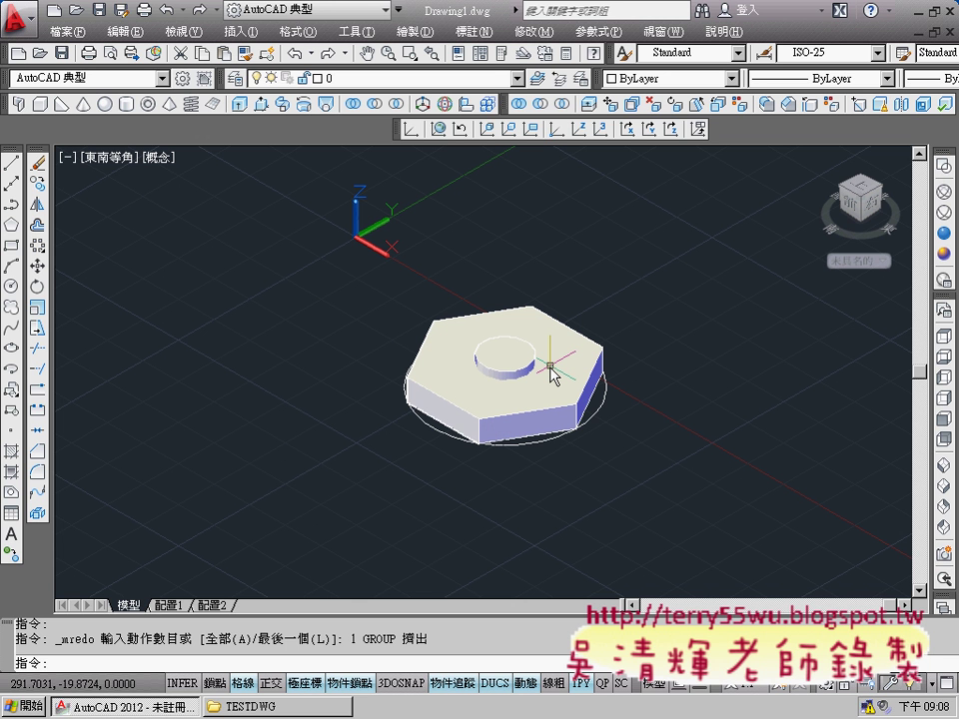
scroll(552, 371, up, 3)
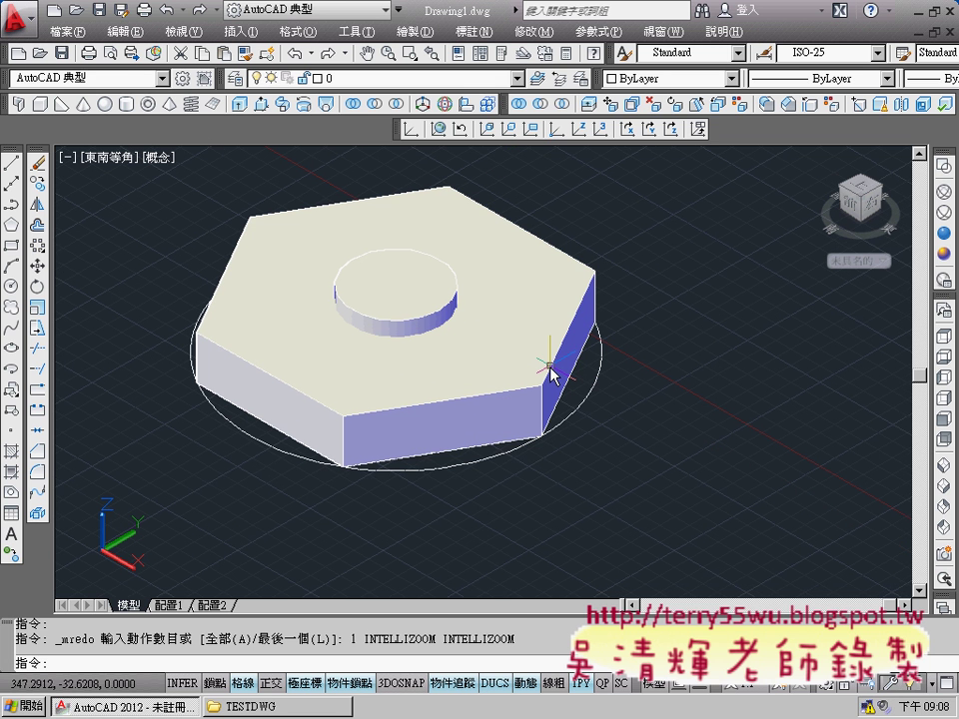
key(ctrl+y)
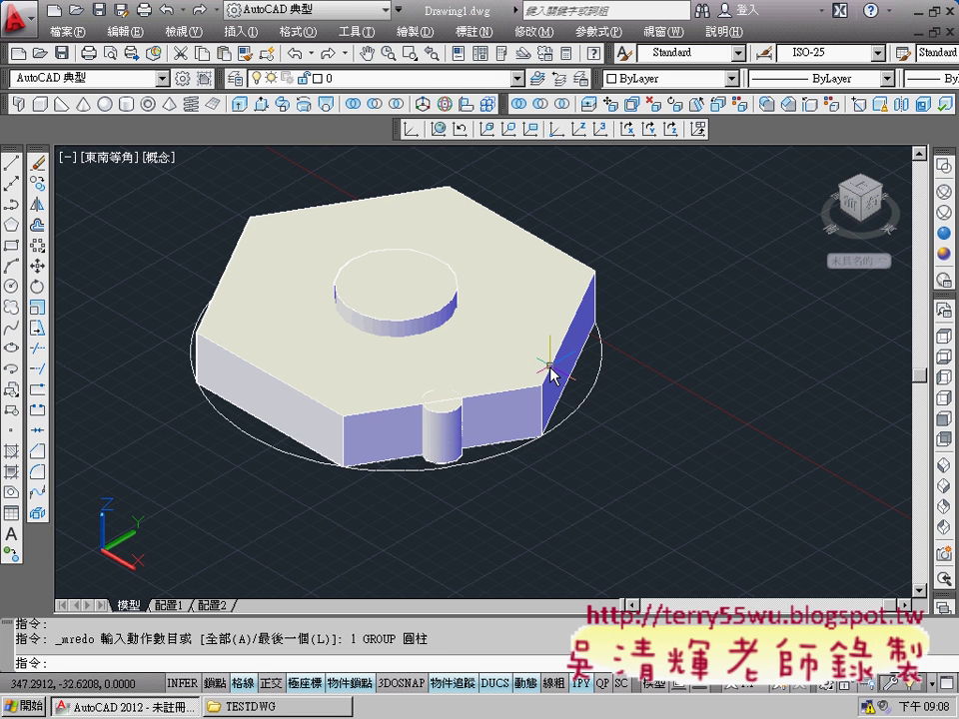
key(ctrl+y)
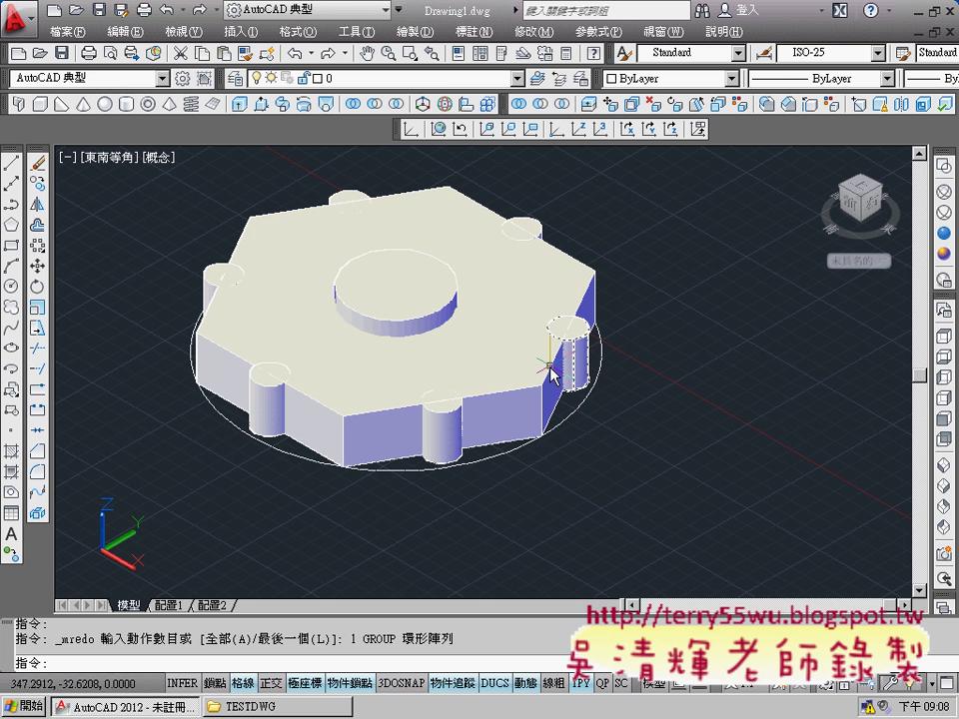
key(ctrl+y)
key(ctrl+y)
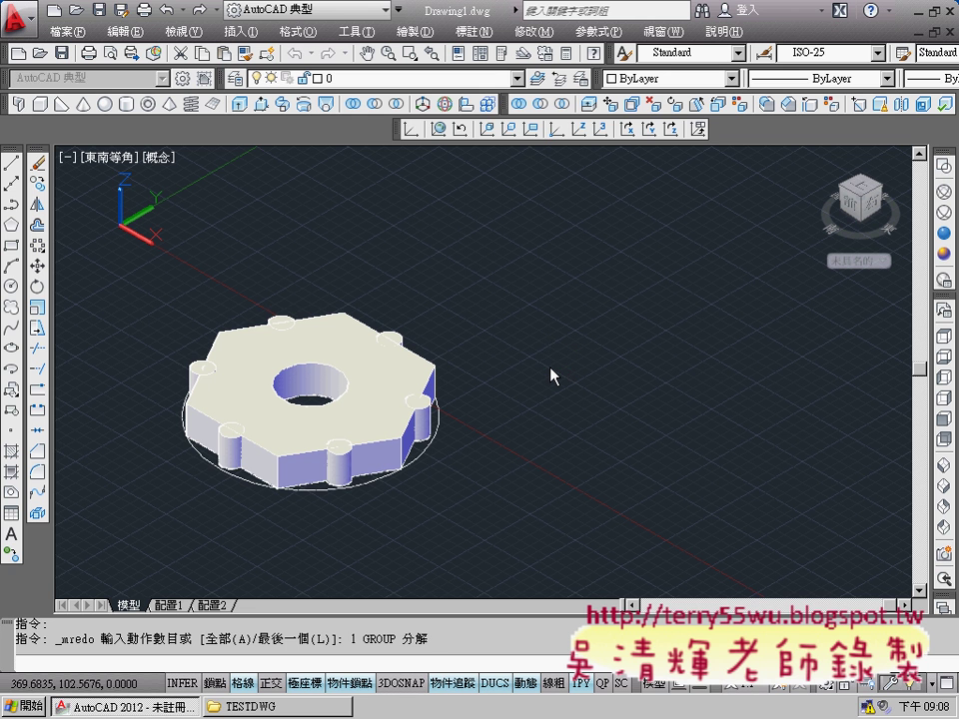
key(ctrl+y)
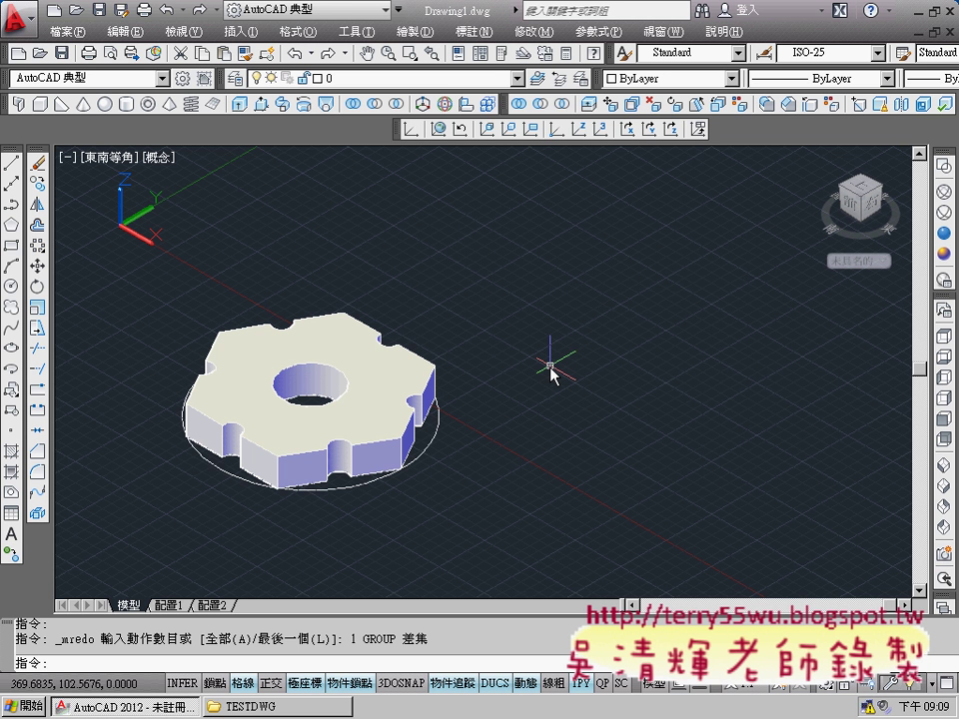
- Zoom out and back in, then pan the restored plate further left in the view
scroll(551, 372, down, 2)
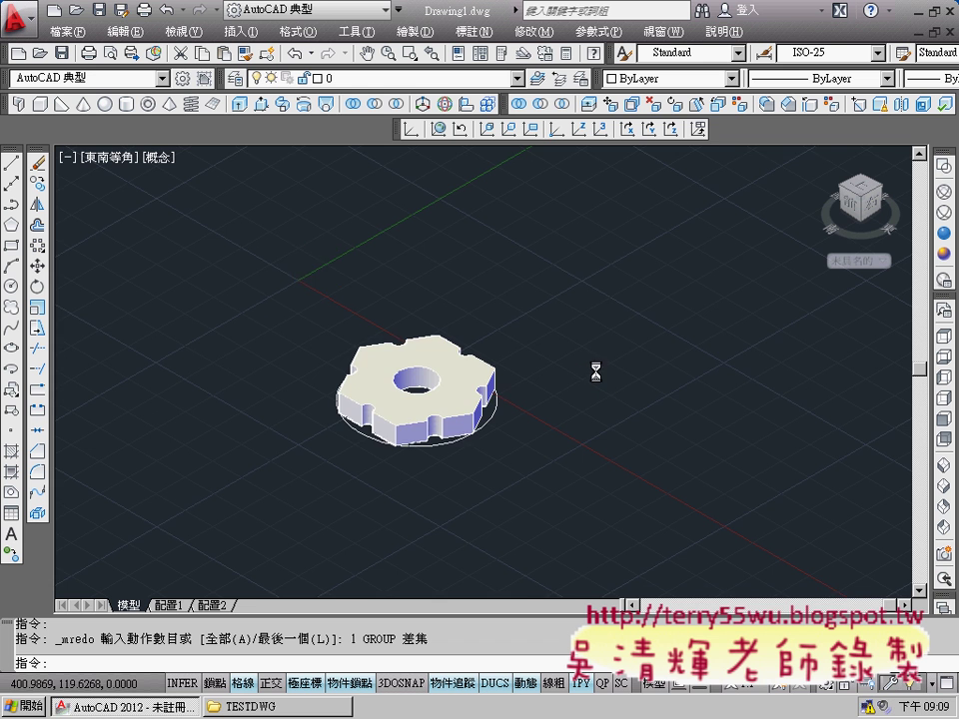
scroll(456, 368, down, 1)
scroll(360, 385, down, 1)
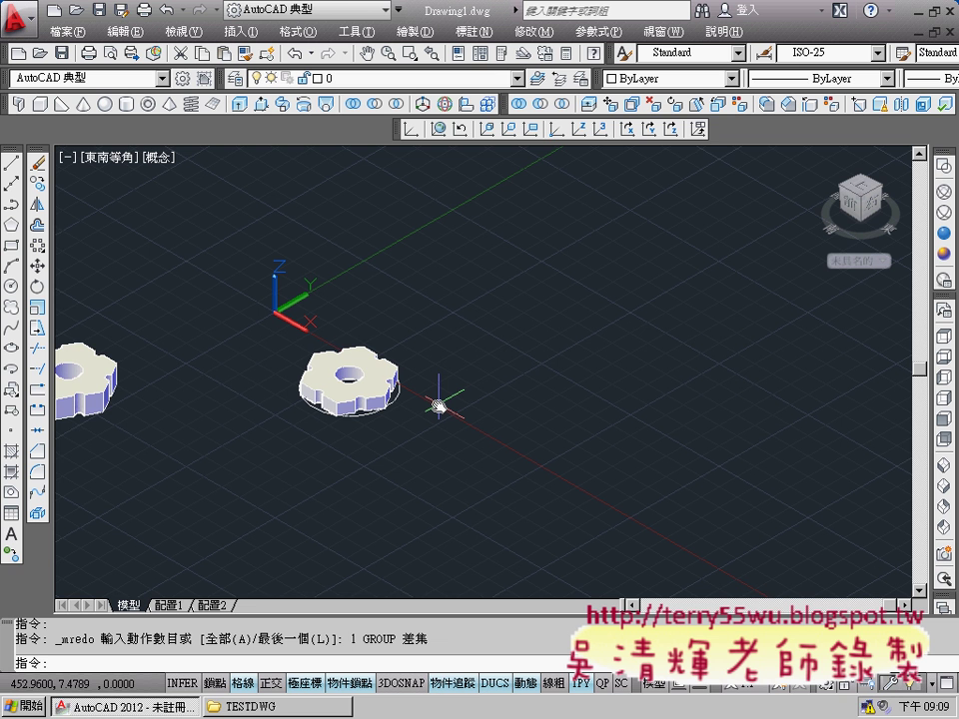
scroll(454, 395, up, 2)
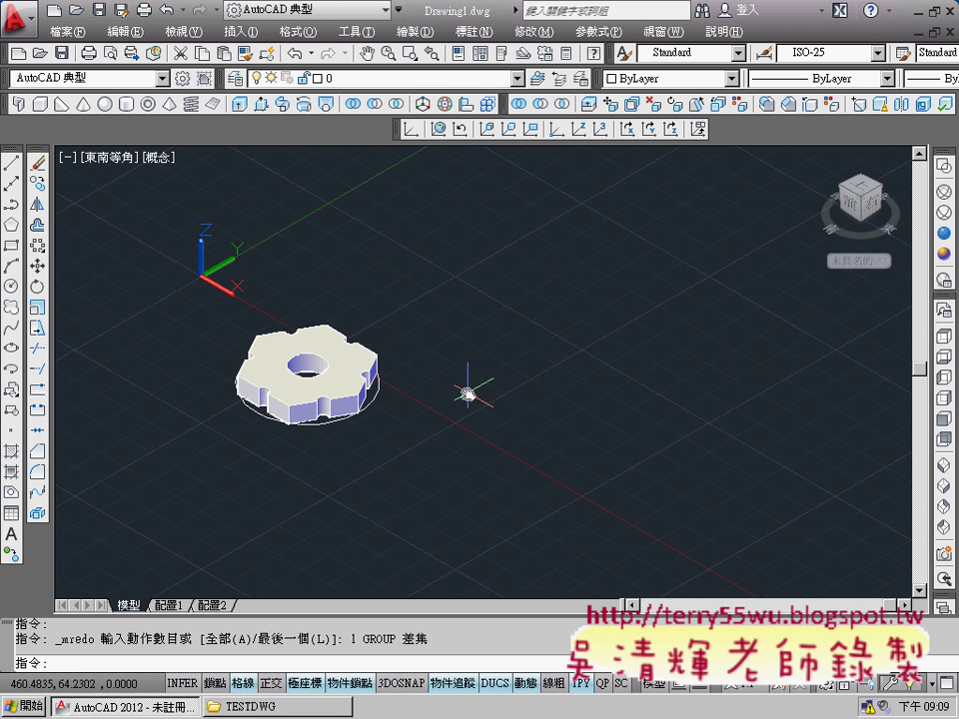
scroll(475, 391, up, 2)
middle_drag(492, 393, 445, 403)
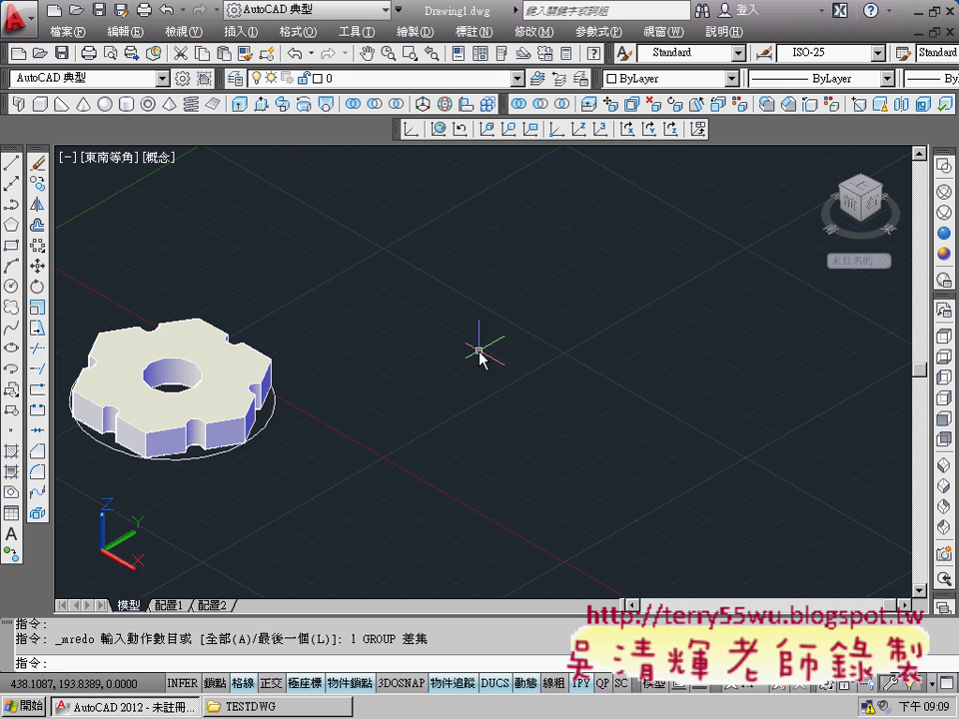
middle_drag(476, 346, 394, 340)
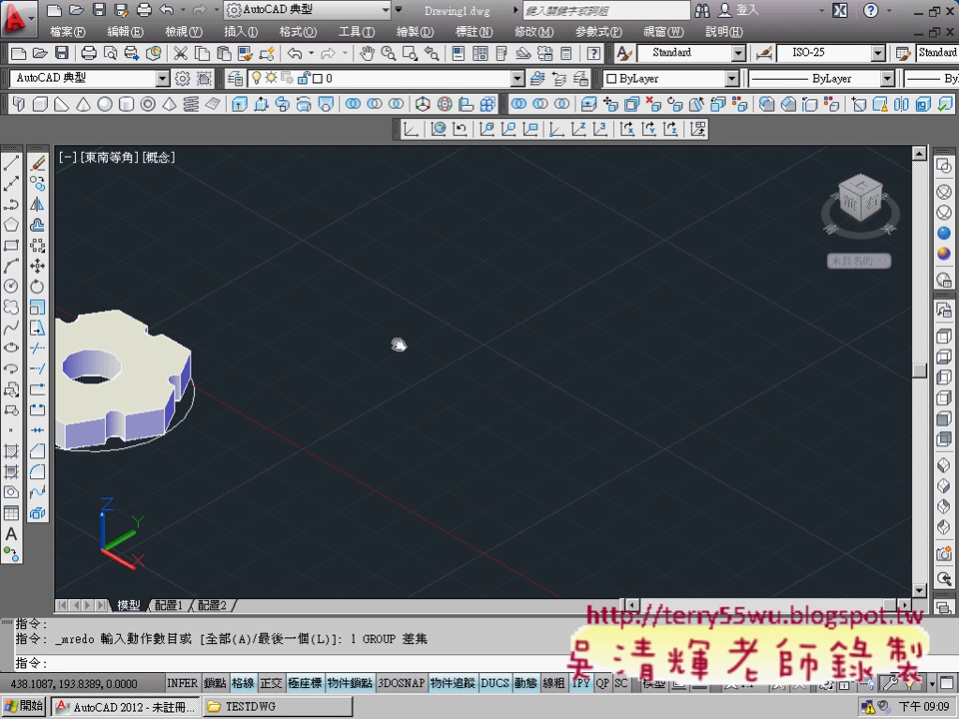
- Cancel the unfinished Circle command with Esc
click(11, 286)
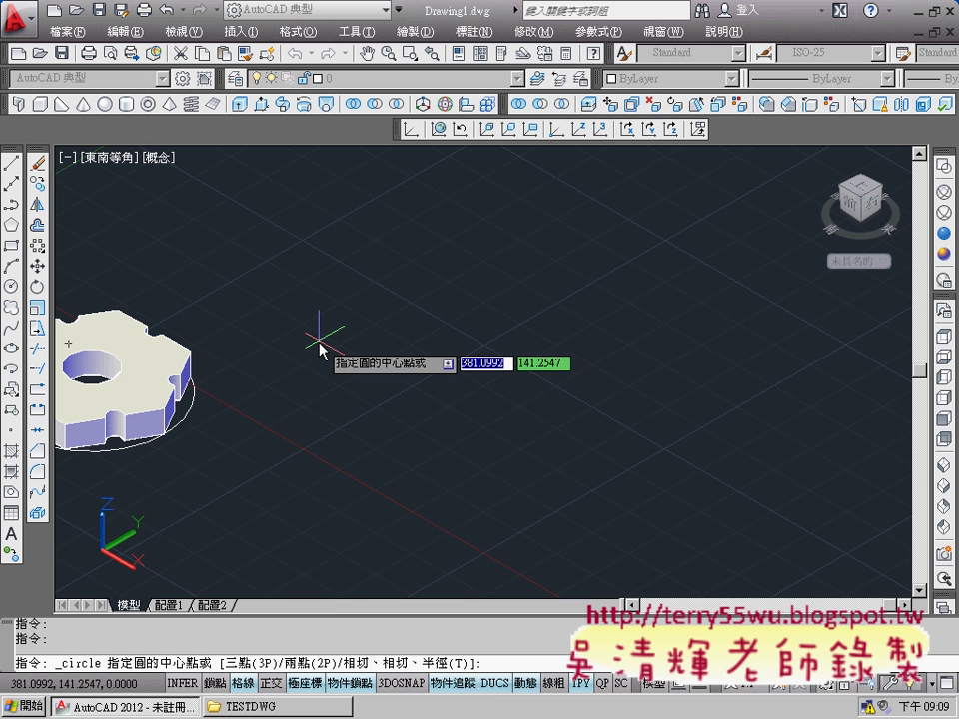
key(ctrl+z)
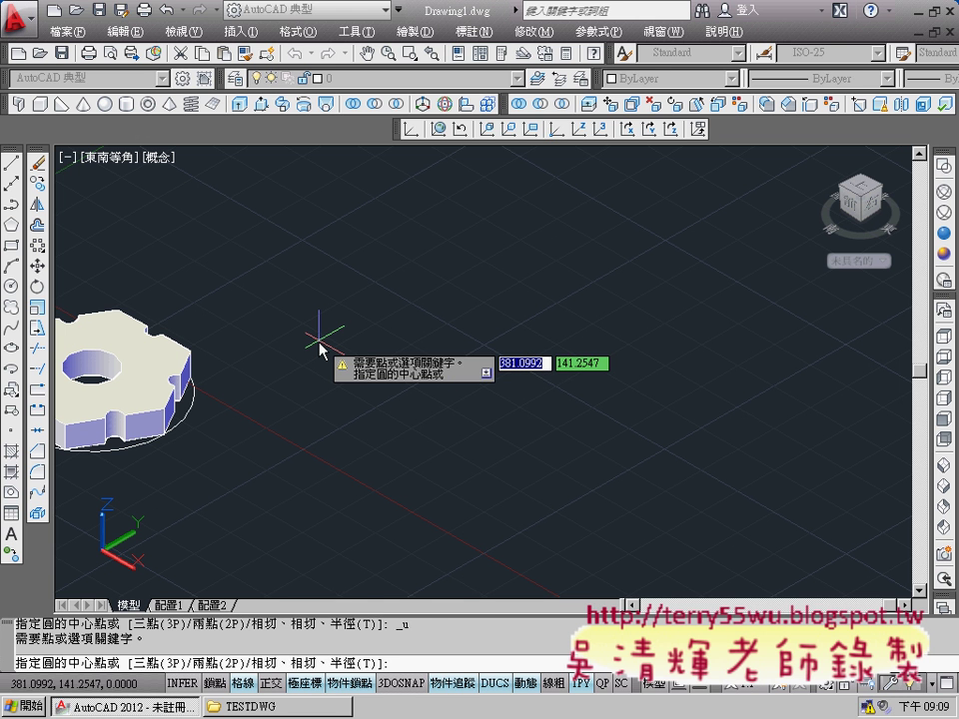
key(Escape)
- Undo the subtract, array and extrusion back to the flat hexagon profile, recentred in view
key(ctrl+z)
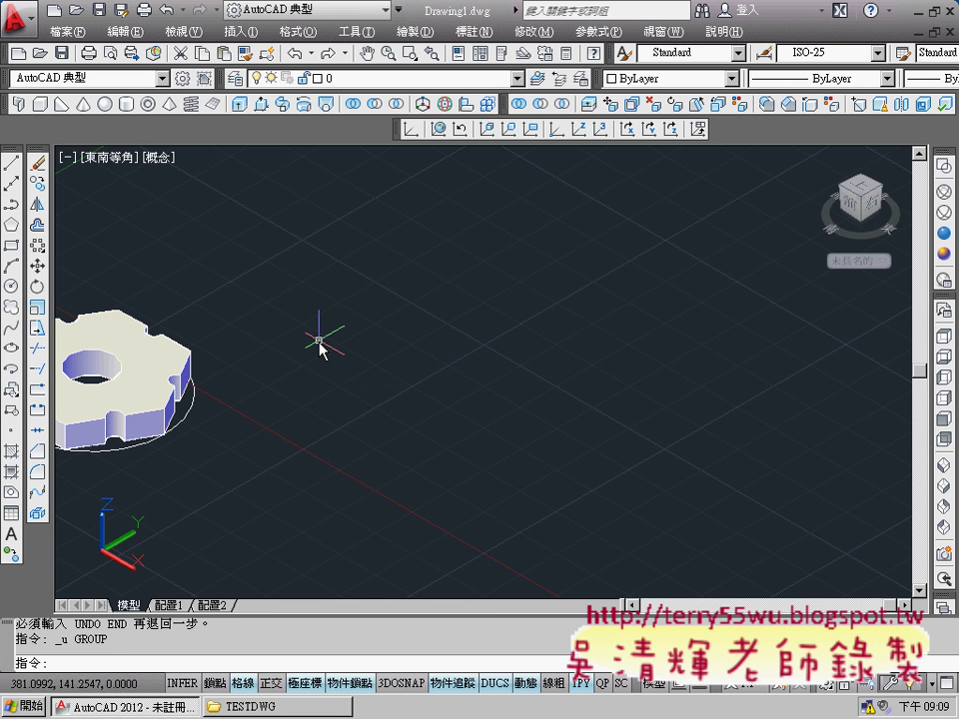
key(ctrl+z)
key(ctrl+z)
key(ctrl+z)
key(ctrl+z)
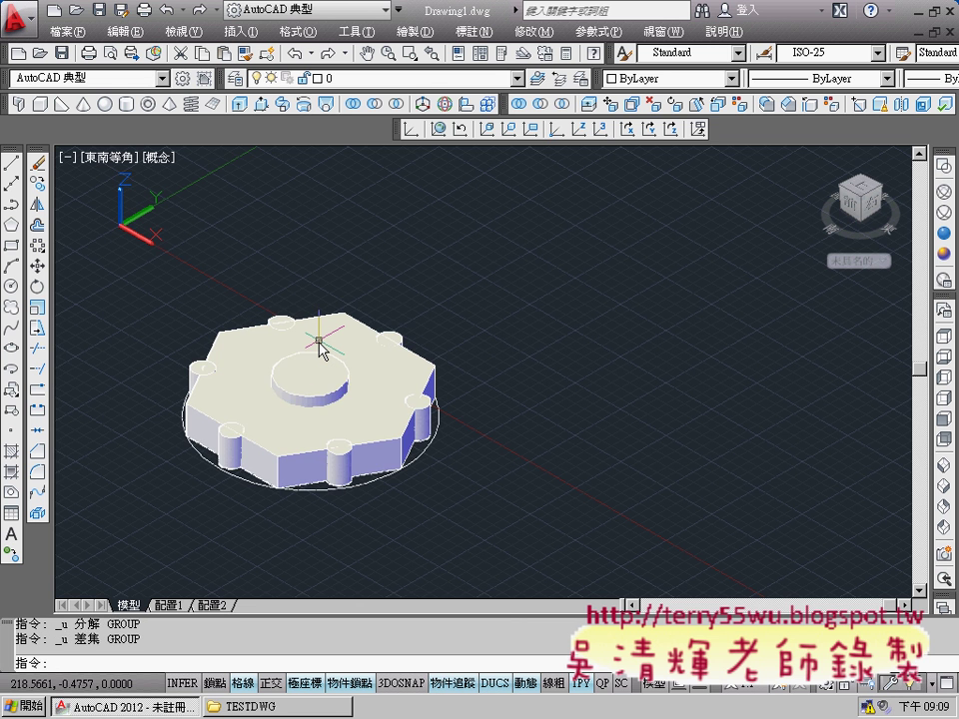
key(ctrl+z)
key(ctrl+z)
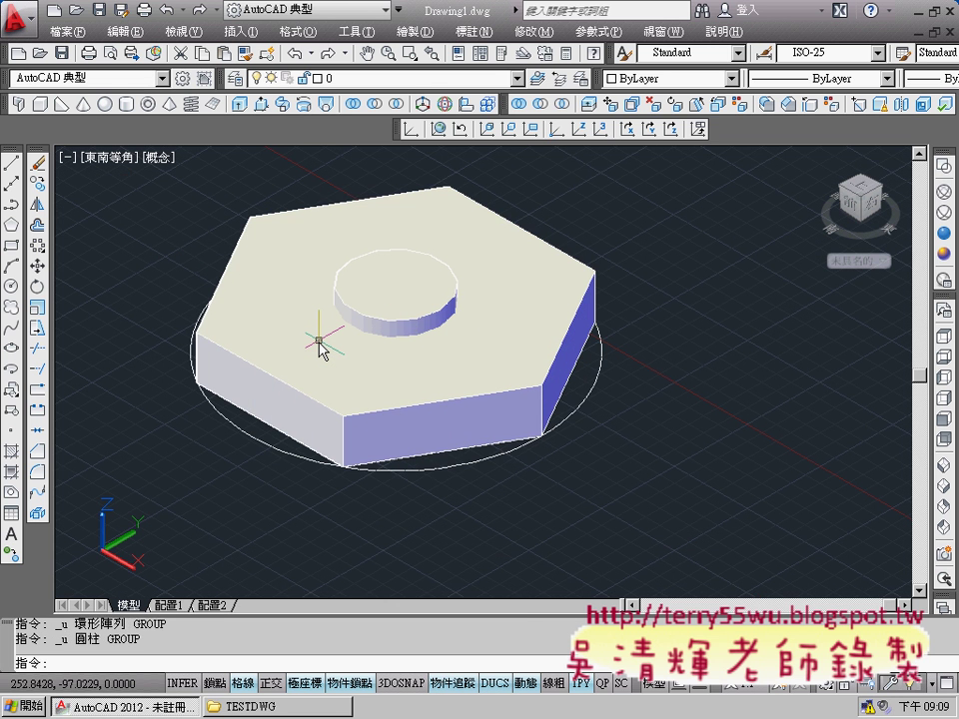
key(ctrl+z)
key(ctrl+z)
key(ctrl+z)
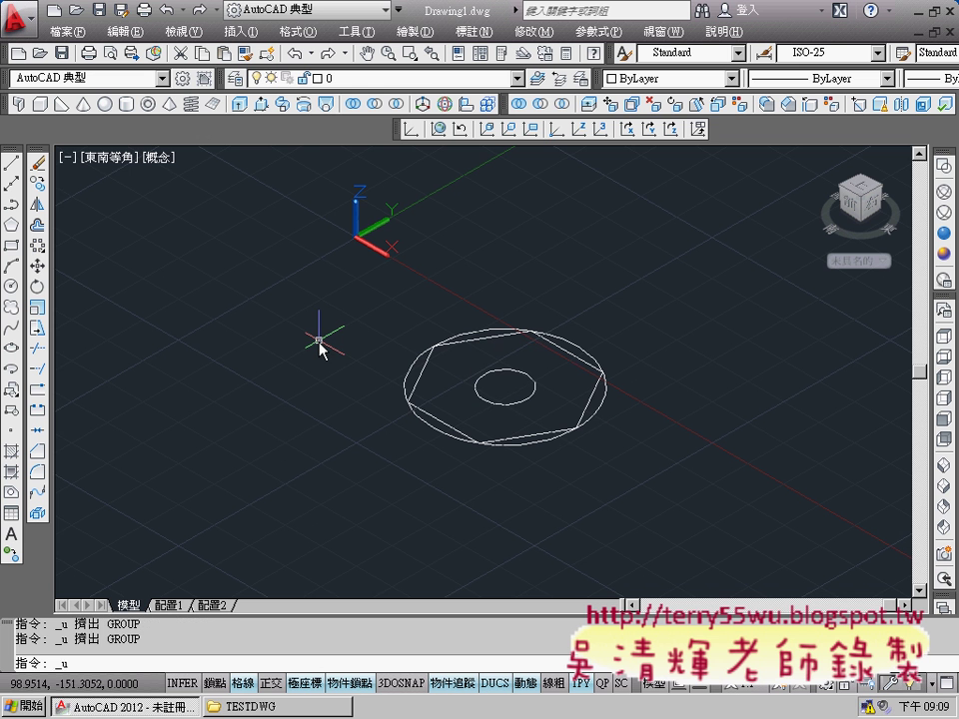
scroll(384, 386, up, 2)
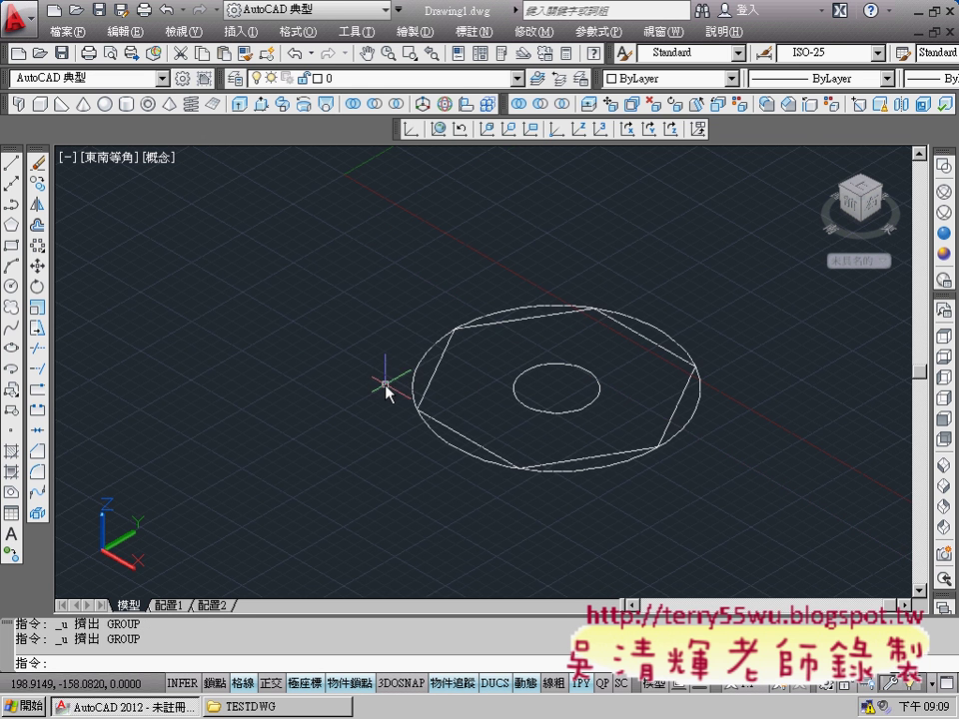
middle_drag(423, 413, 375, 419)
scroll(376, 419, up, 1)
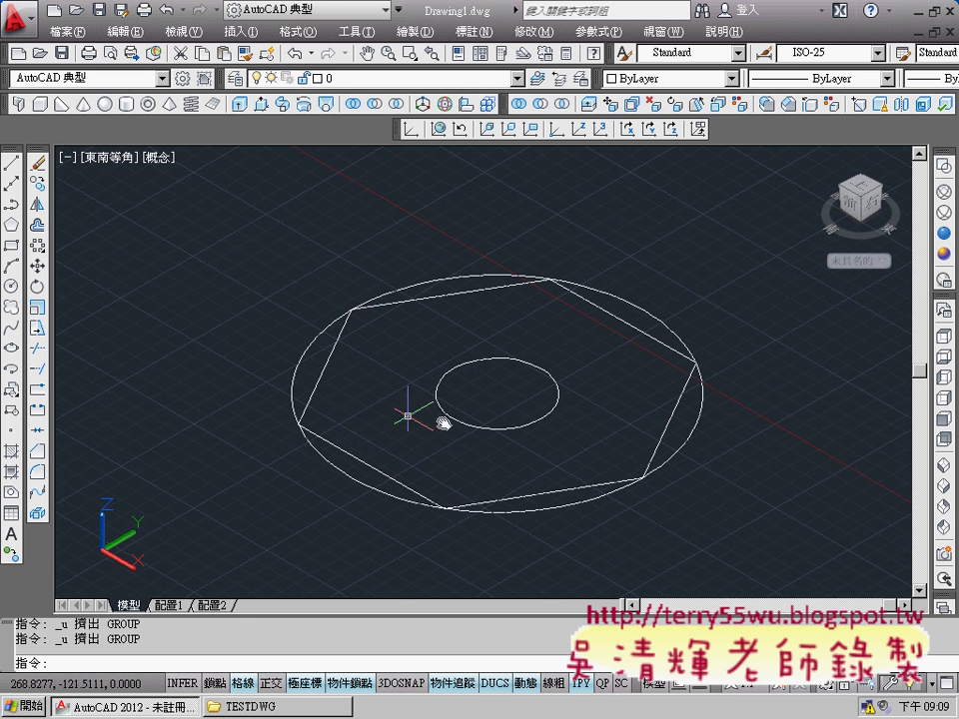
middle_drag(439, 421, 407, 438)
scroll(406, 438, up, 1)
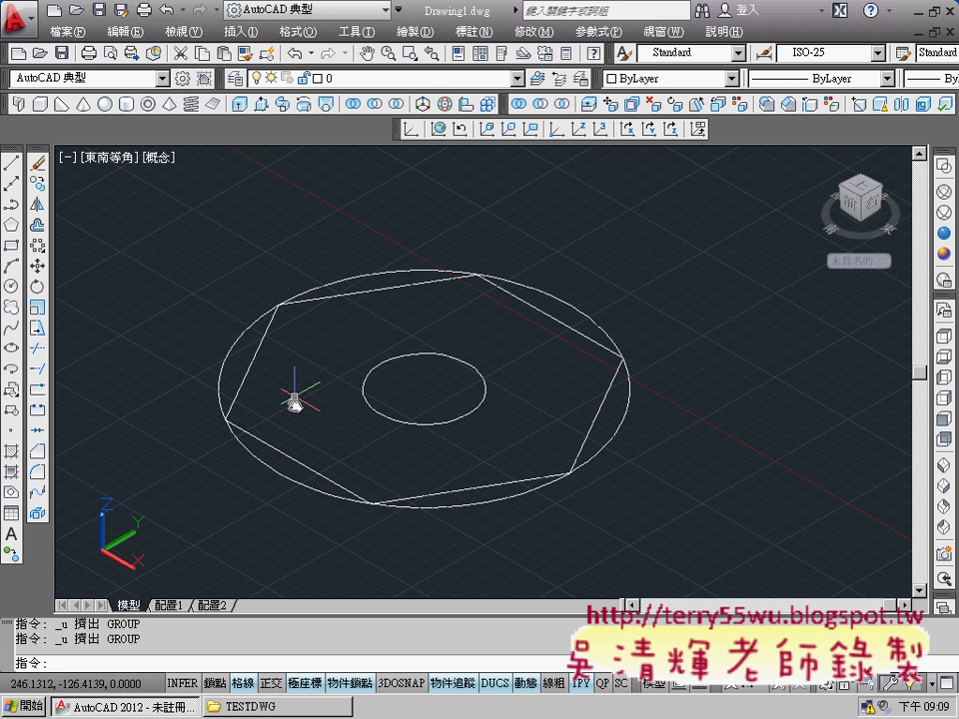
- Draw a radius-10 circle centred on the hexagon's lower edge
click(12, 286)
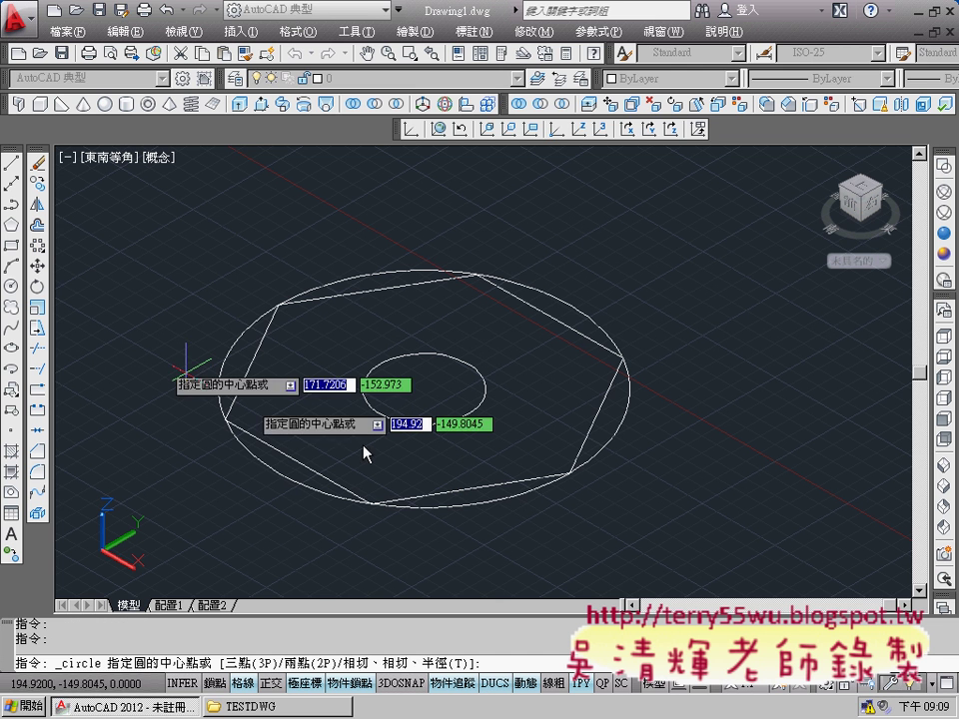
click(470, 492)
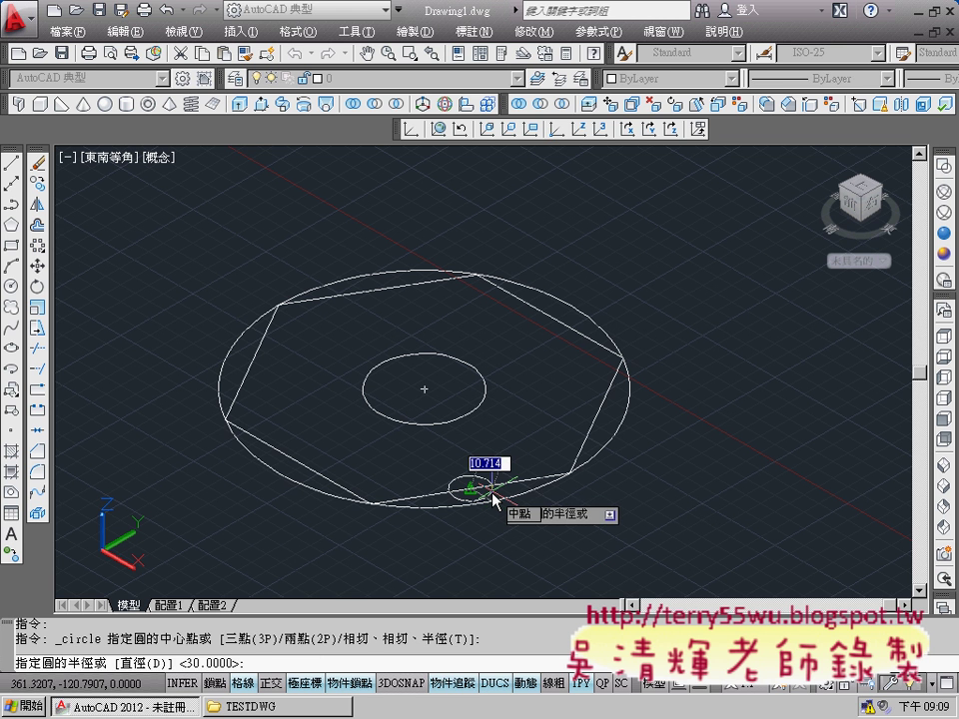
text(10)
key(Return)
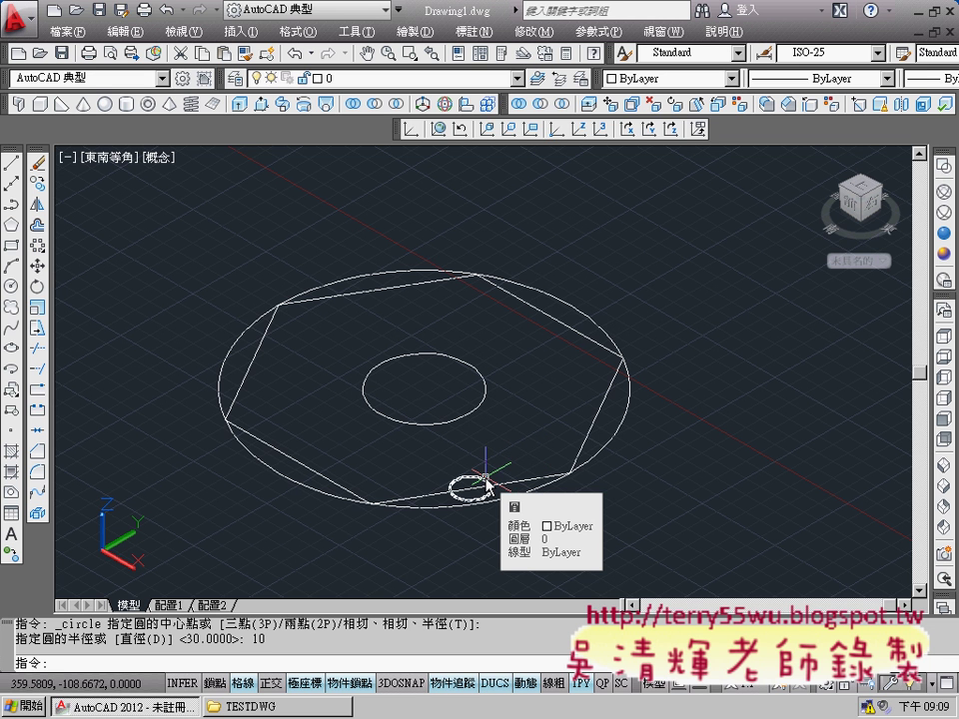
- Start a polar array of the small circle centred on the inner circle's centre
click(38, 250)
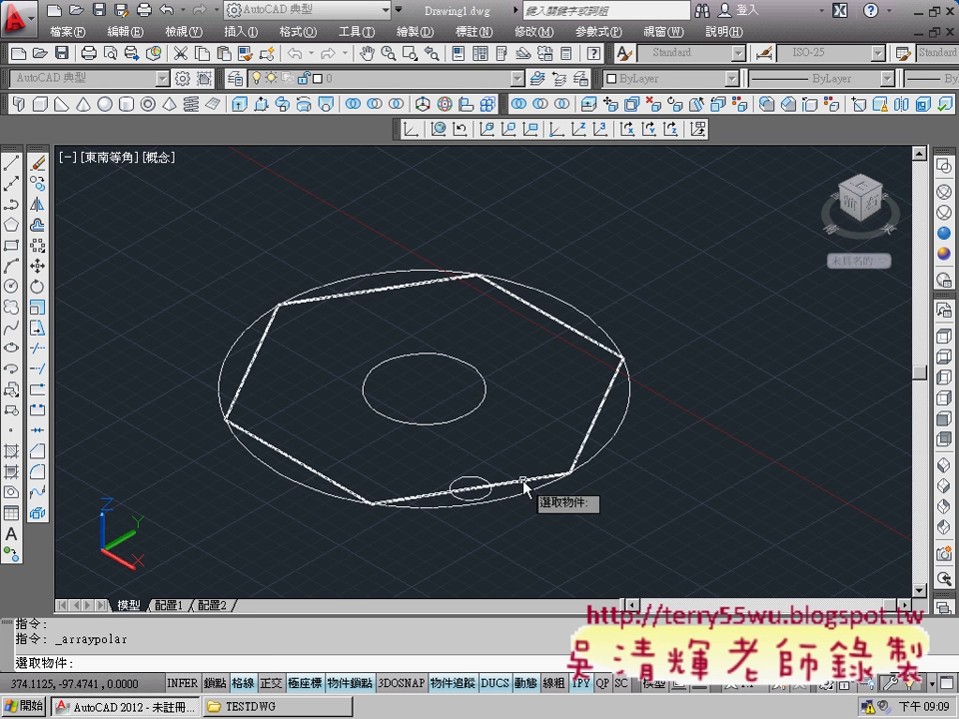
click(478, 478)
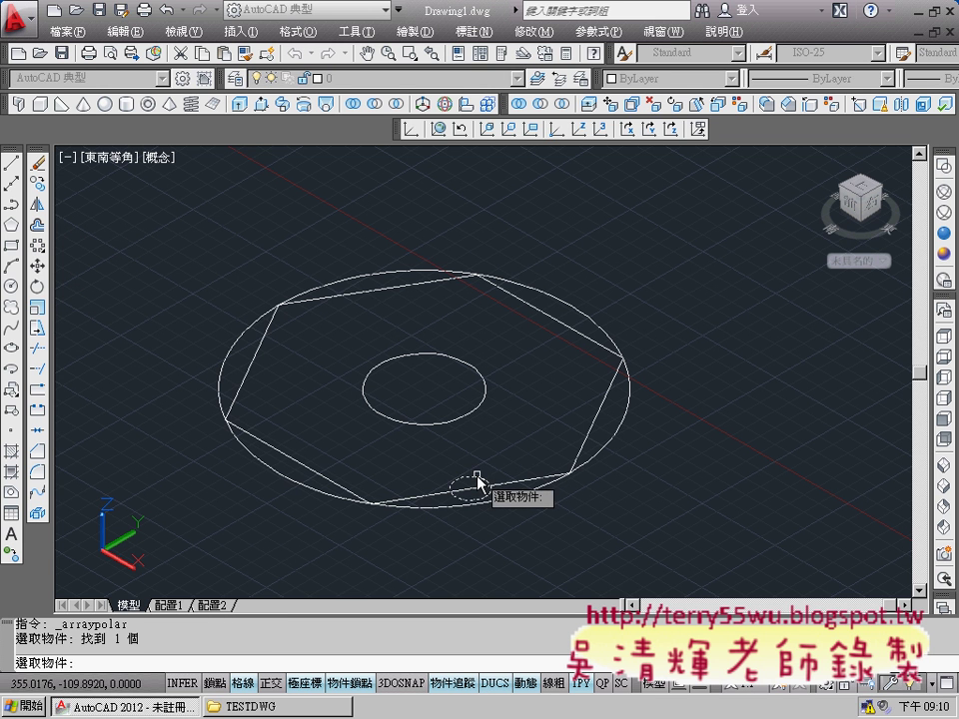
key(Return)
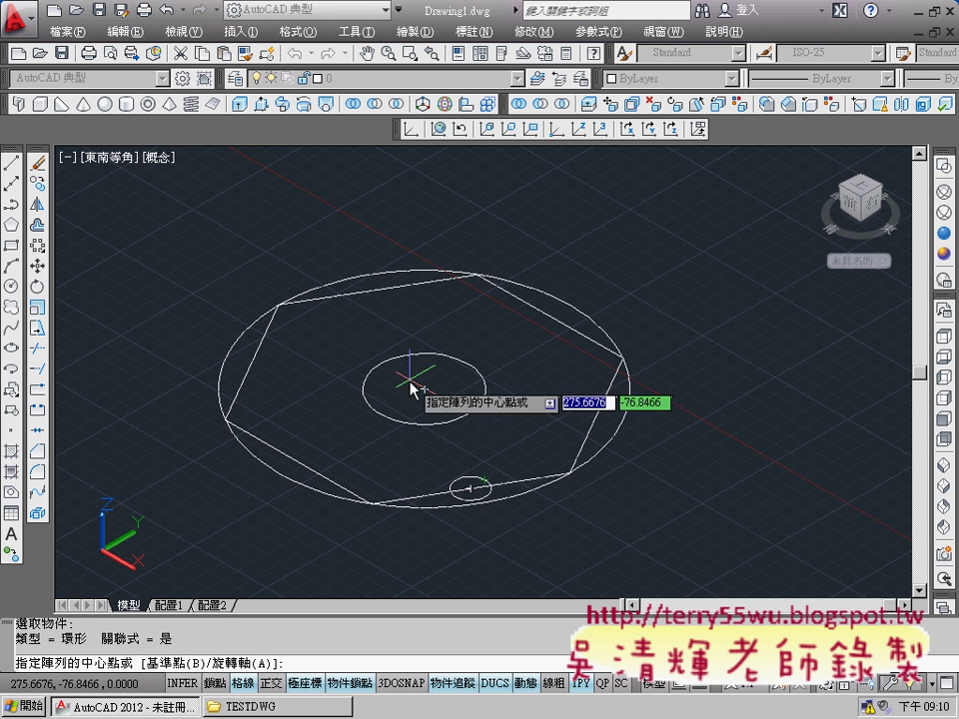
click(426, 391)
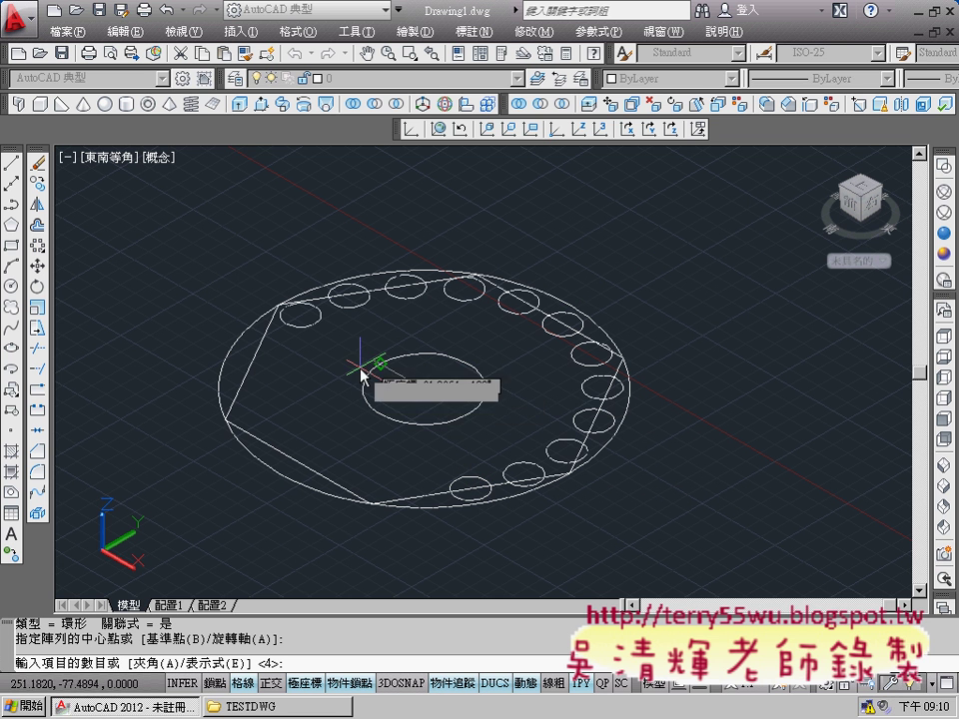